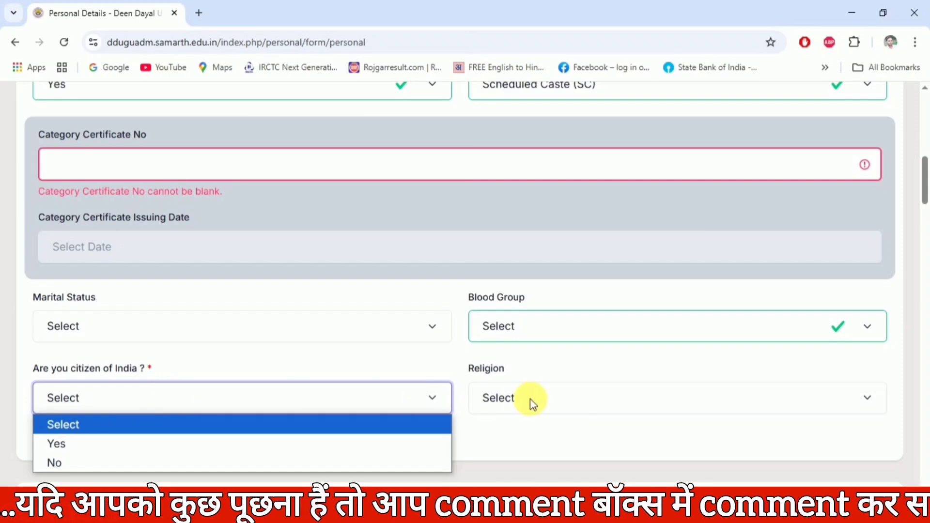
Go through the religion field and the Place of Birth fields for village, country, state and district.
left_click(530, 400)
left_click(528, 438)
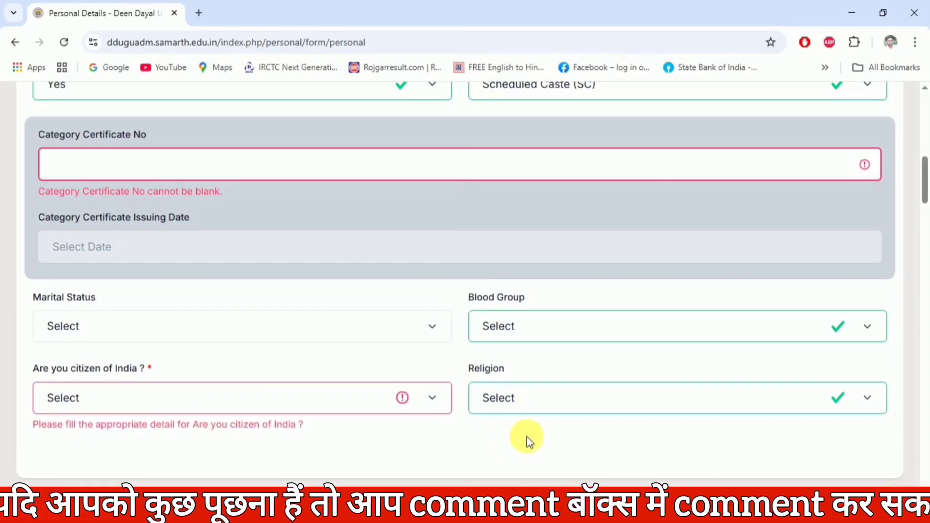
scroll(527, 436, "down", 5)
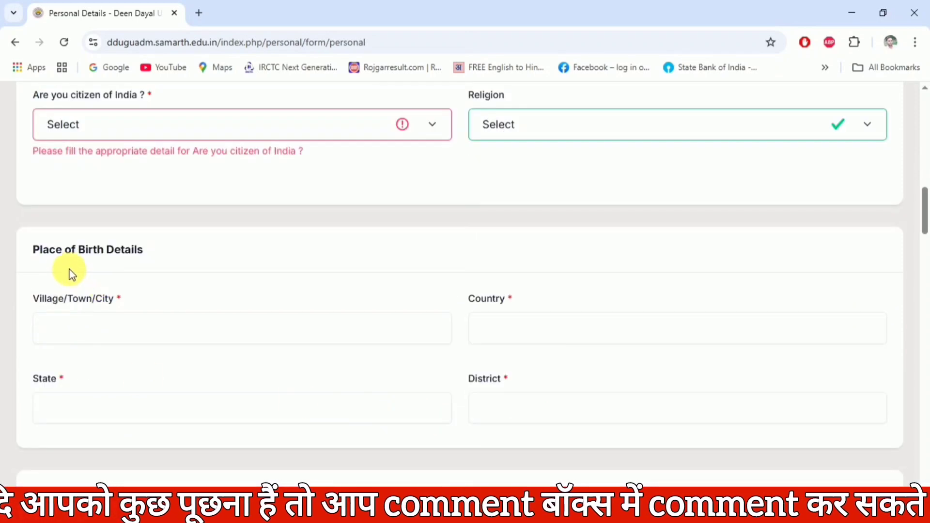
left_click(87, 339)
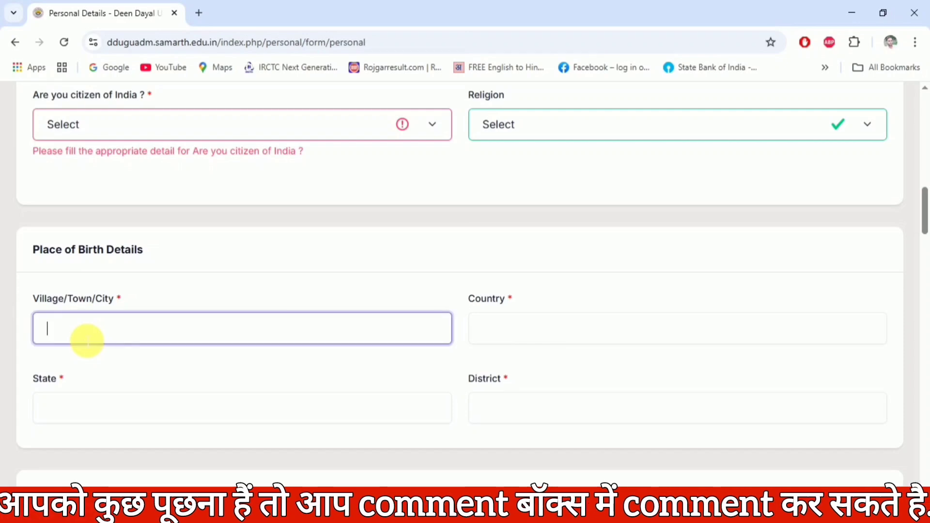
left_click(523, 332)
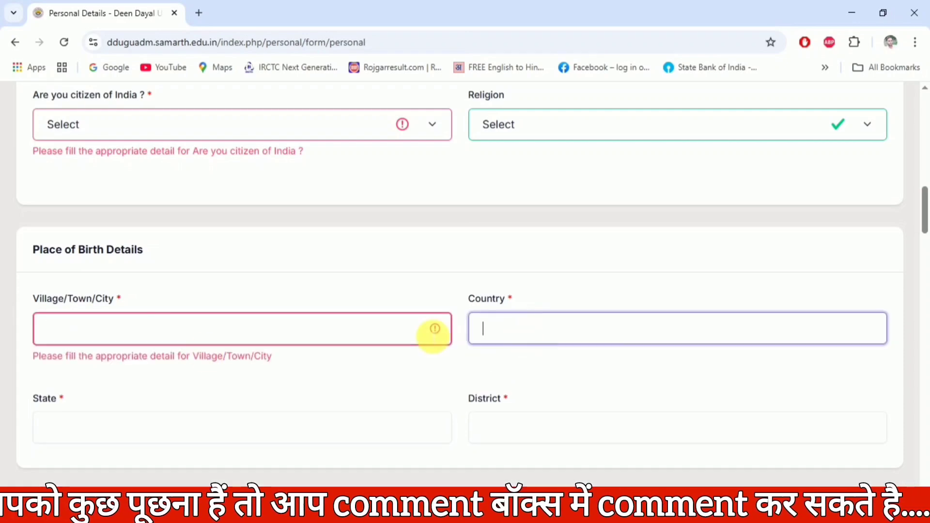
left_click(286, 373)
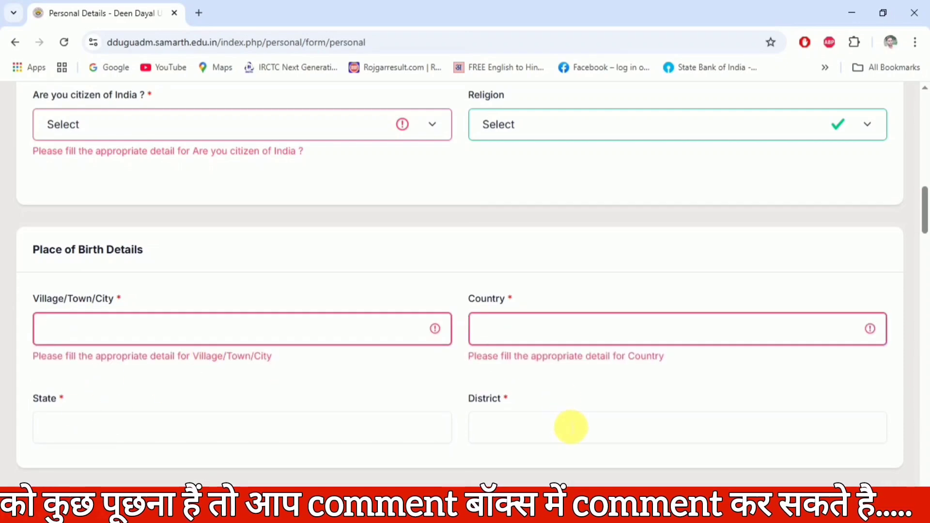
scroll(569, 422, "down", 3)
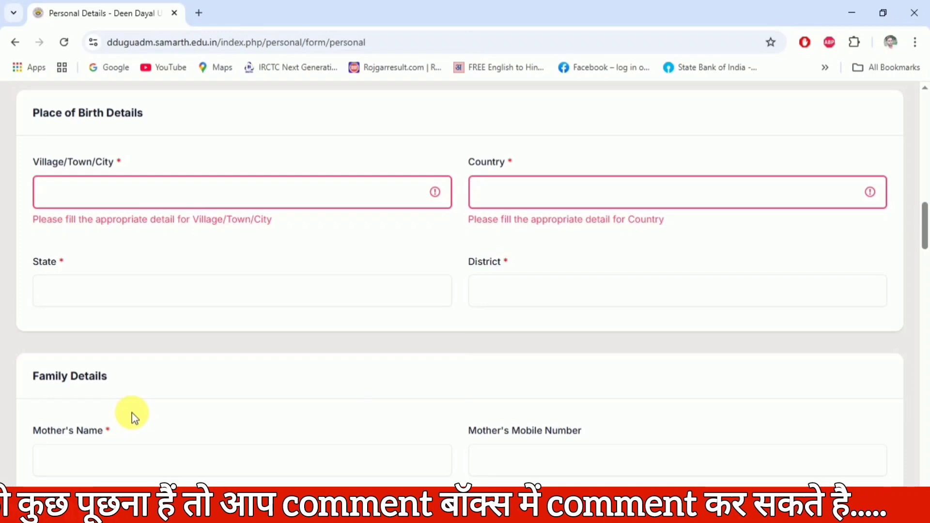
Go through the Family Details fields for the mother's and father's names and mobile numbers.
scroll(131, 408, "down", 2)
left_click(120, 394)
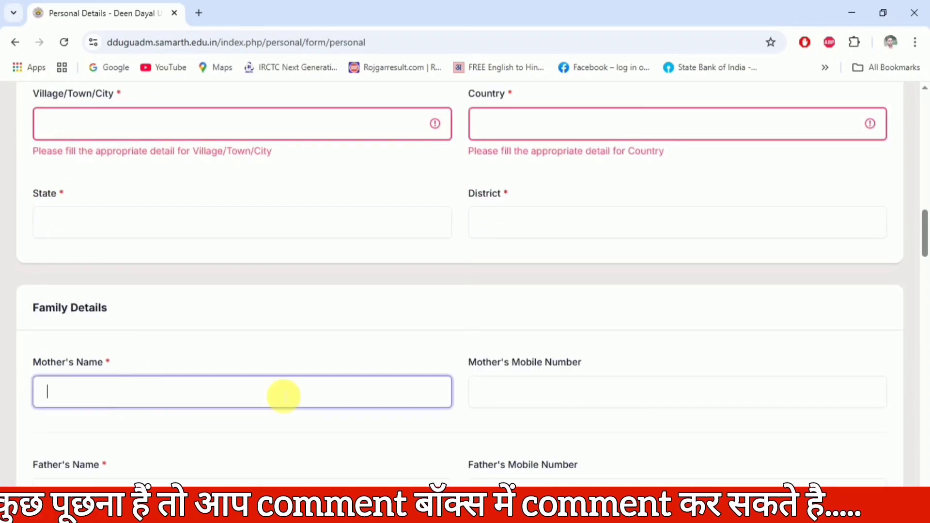
left_click(542, 393)
scroll(185, 428, "down", 3)
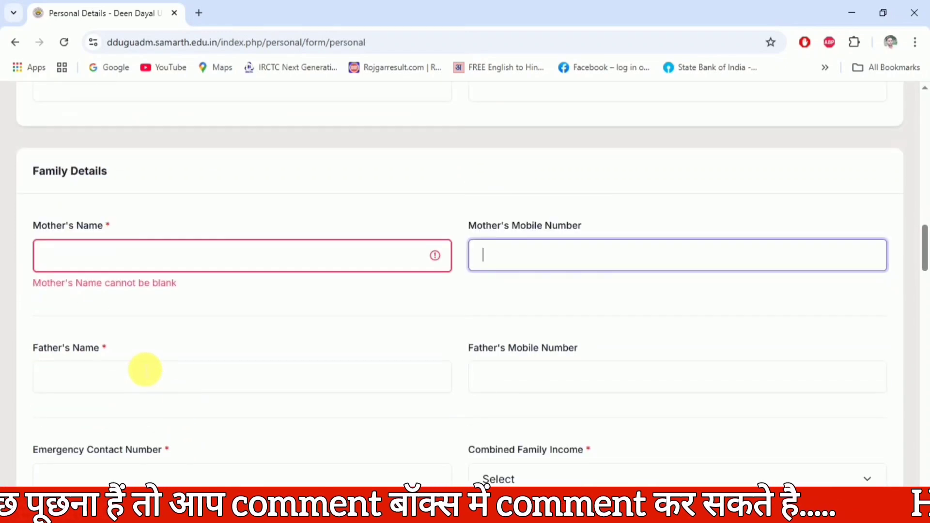
left_click(141, 378)
left_click(558, 383)
Check the emergency contact number field and the available Combined Family Income ranges.
scroll(270, 391, "down", 4)
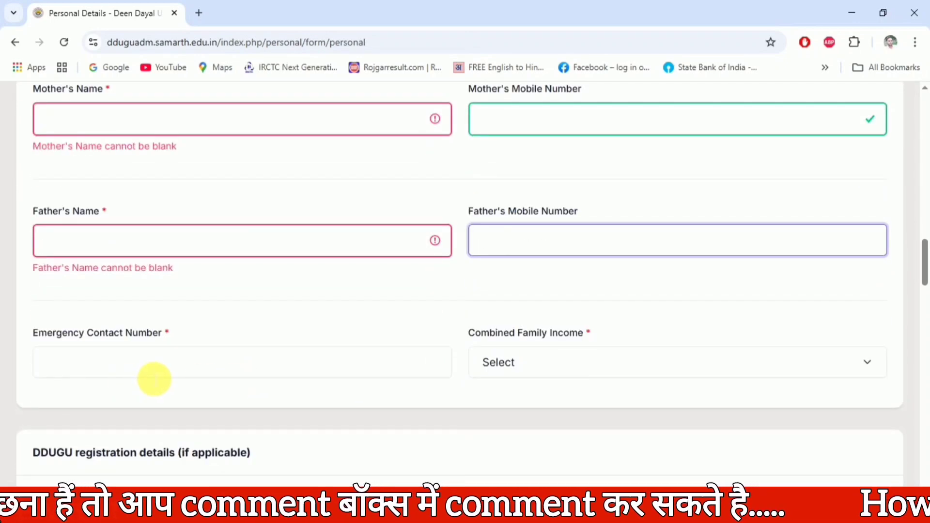
left_click(154, 379)
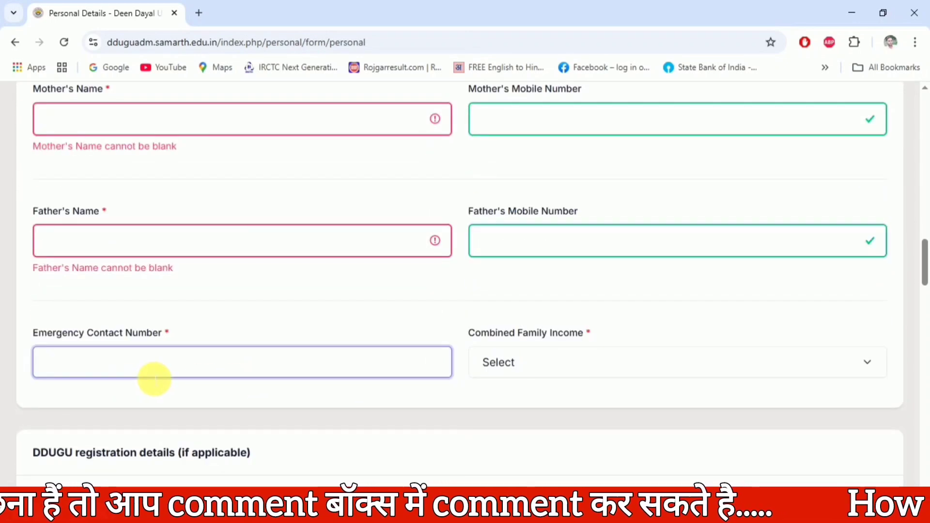
left_click(578, 374)
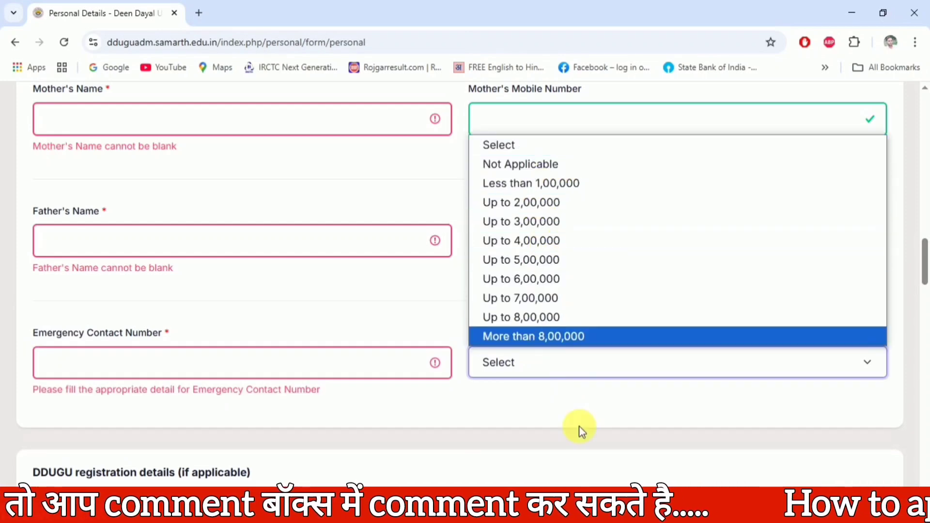
left_click(564, 419)
Answer No to having enrolled in DDUGU before in the registration details.
scroll(410, 426, "down", 3)
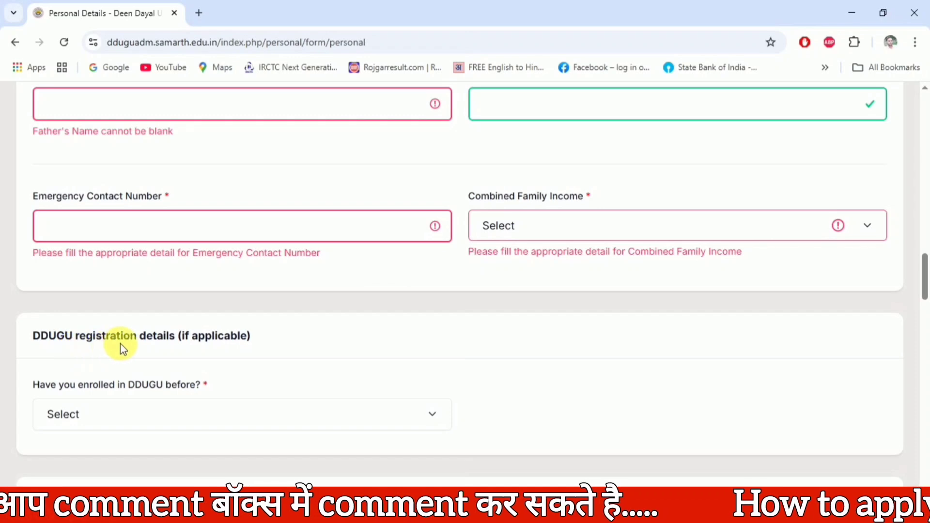
scroll(208, 351, "down", 2)
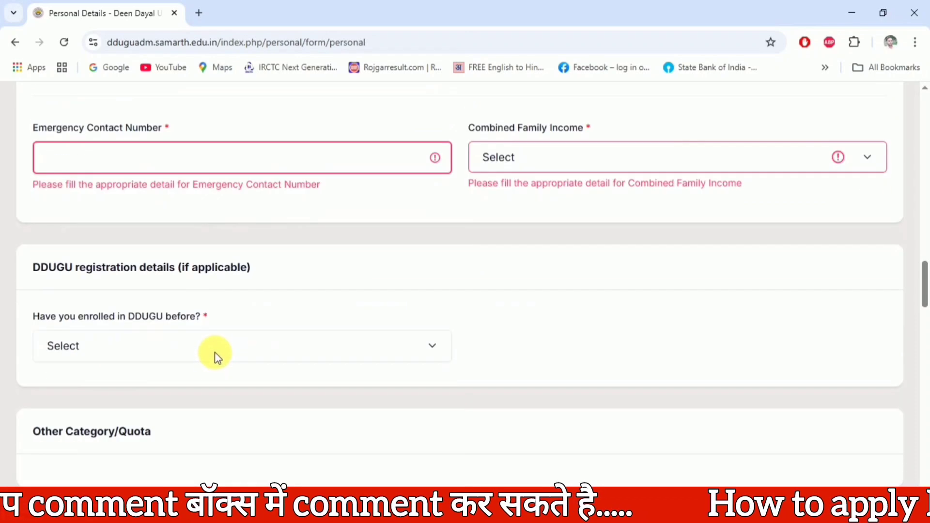
left_click(144, 348)
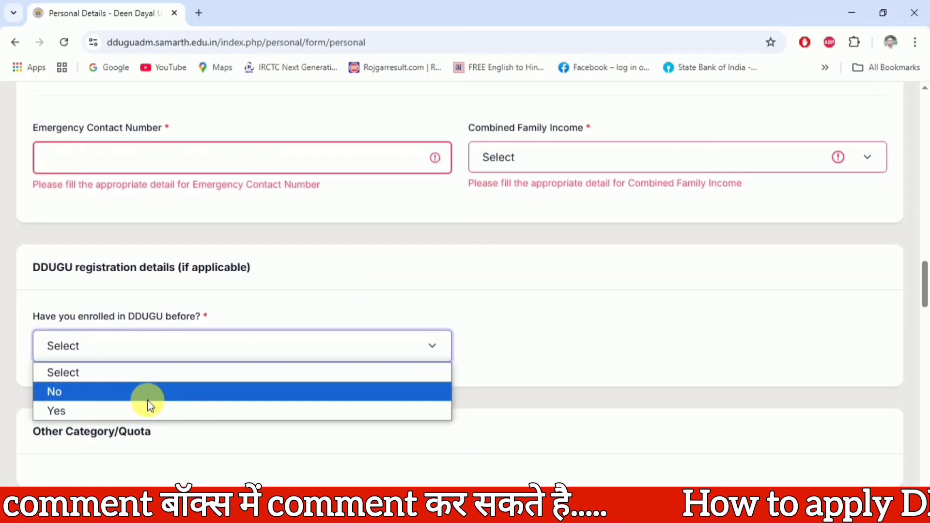
left_click(441, 290)
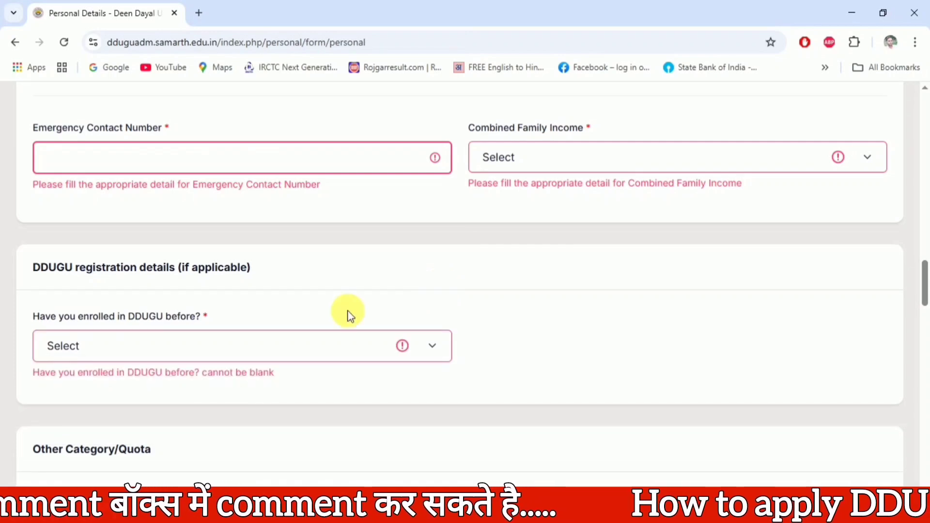
left_click(122, 351)
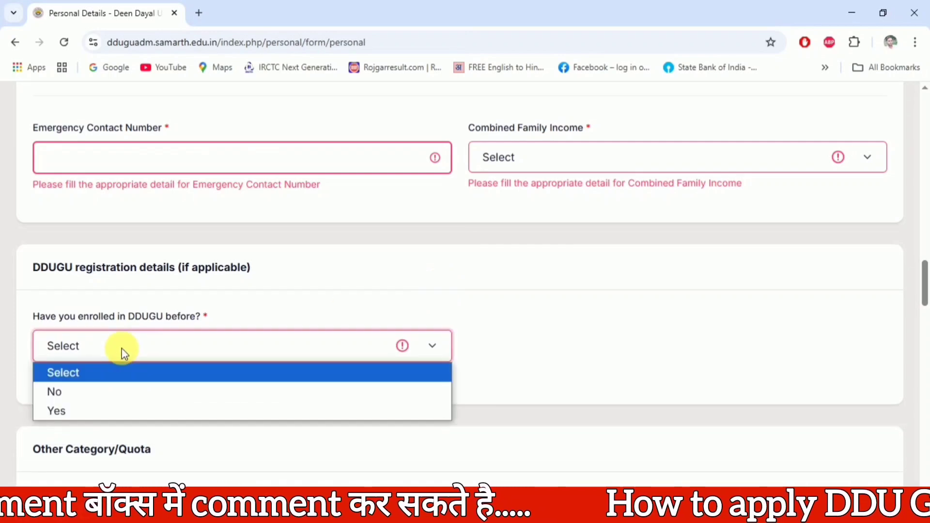
left_click(116, 394)
Examine the bank details section, including the account holder, account number, confirmation, bank name, IFSC code and branch fields.
scroll(394, 364, "down", 3)
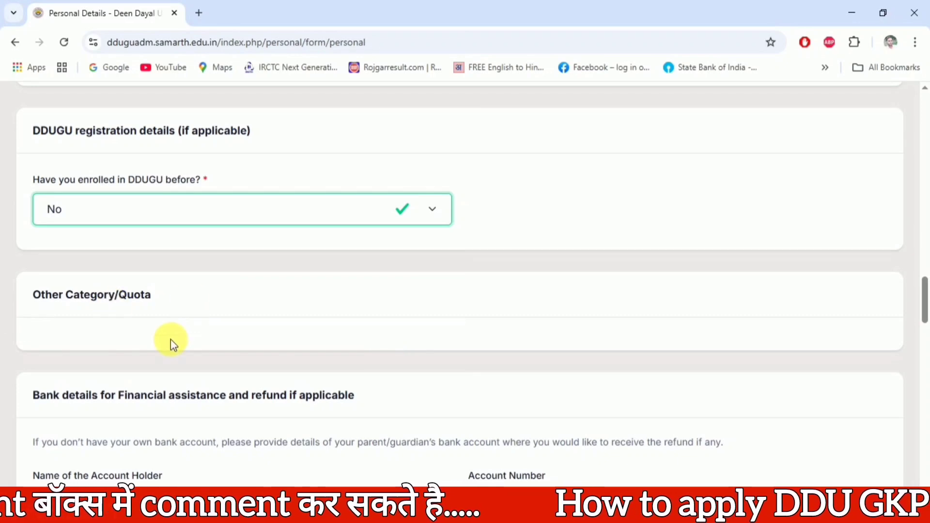
scroll(190, 327, "down", 3)
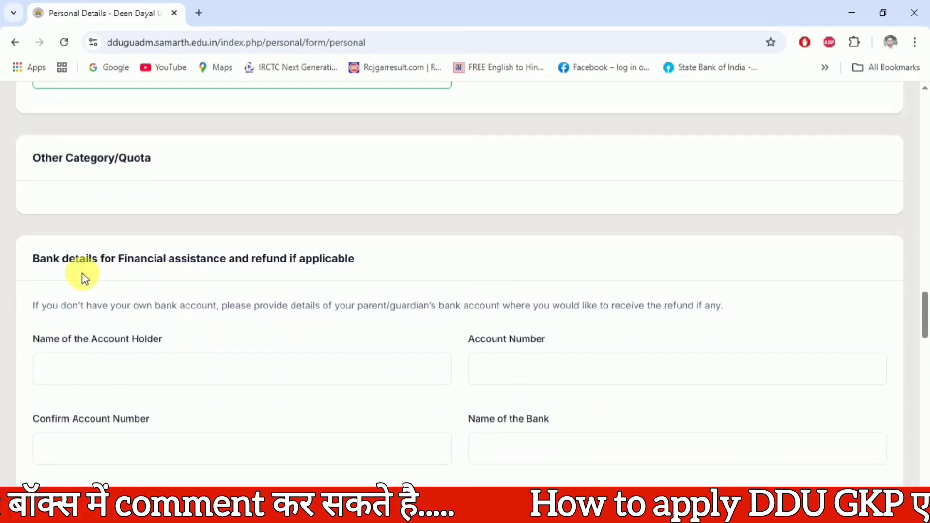
scroll(244, 283, "down", 1)
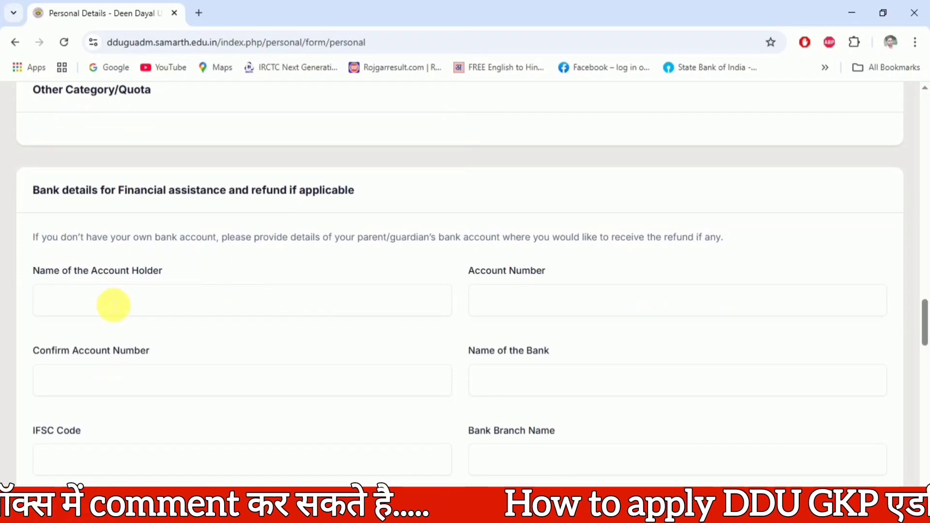
left_click(113, 305)
left_click(569, 310)
key("ctrl+v")
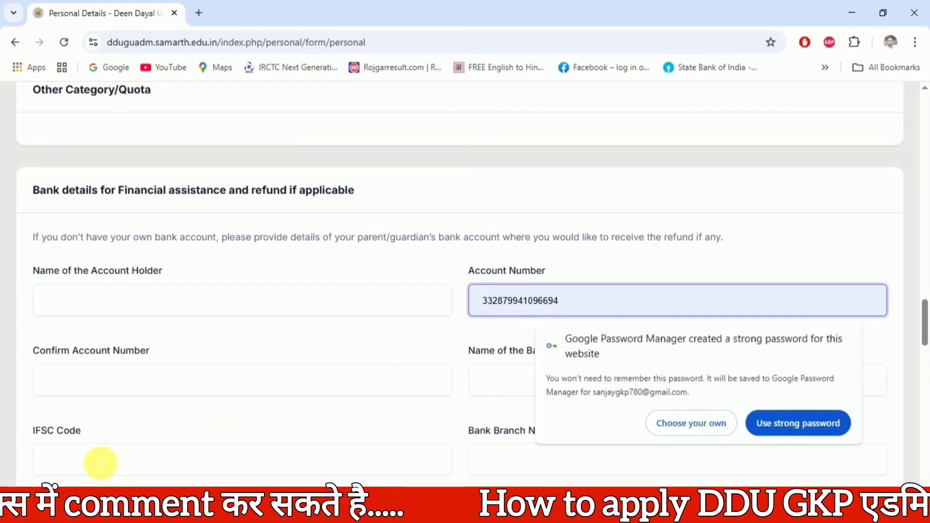
left_click(122, 376)
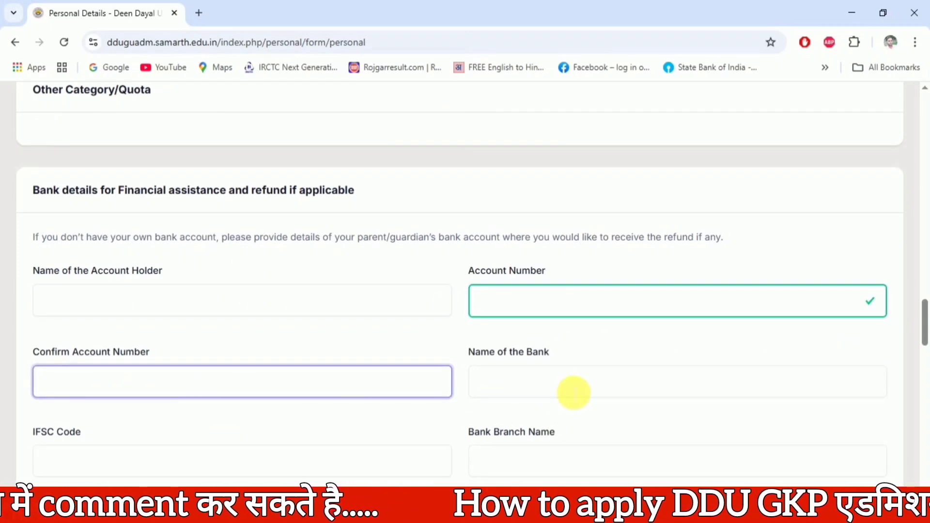
scroll(574, 393, "down", 4)
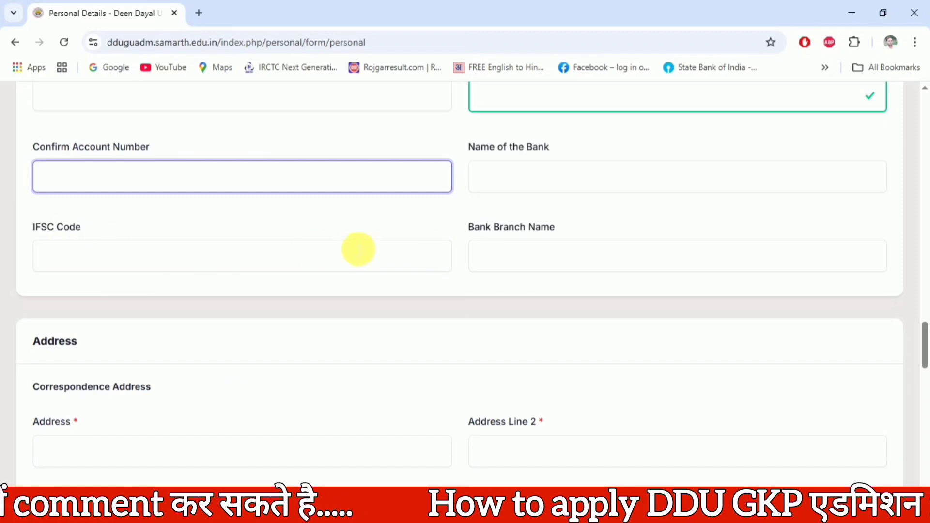
scroll(237, 256, "up", 3)
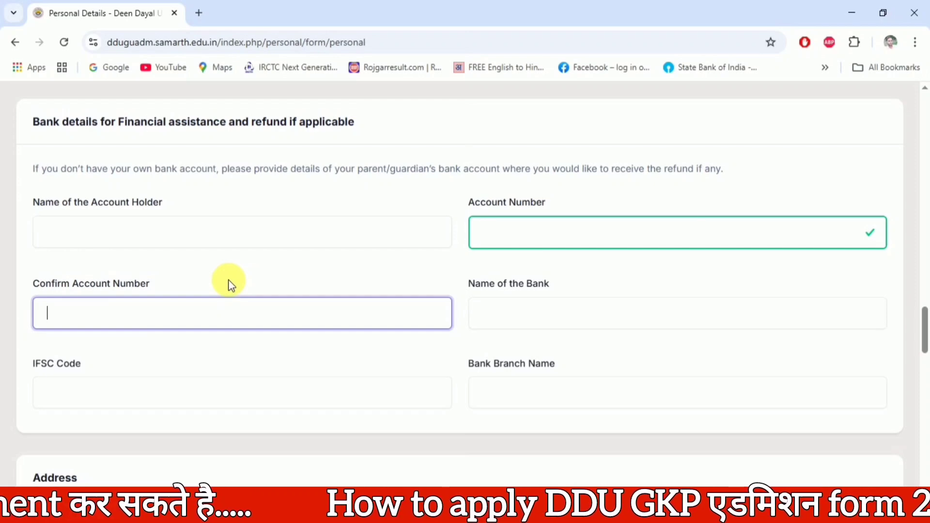
left_click(311, 349)
Examine the Correspondence Address fields and the option for using the same address as the Permanent Address.
scroll(311, 348, "down", 7)
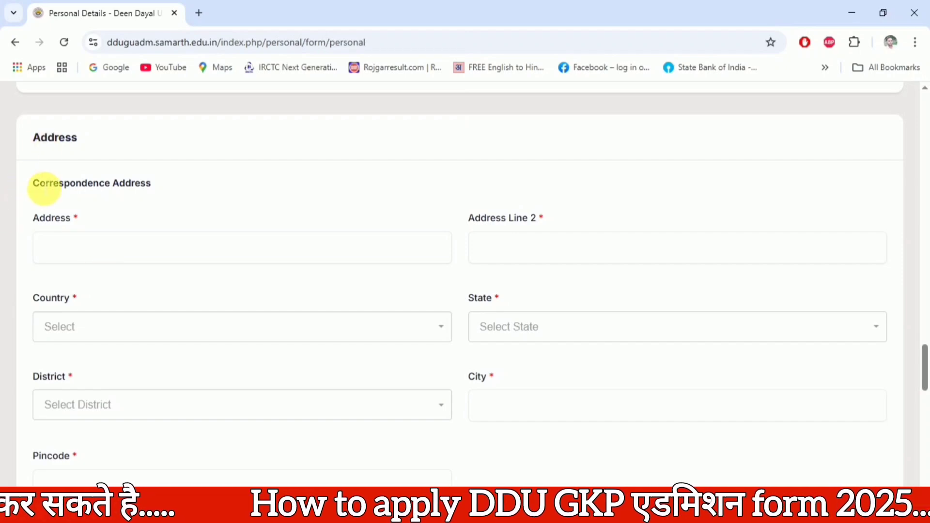
left_click_drag(39, 184, 173, 197)
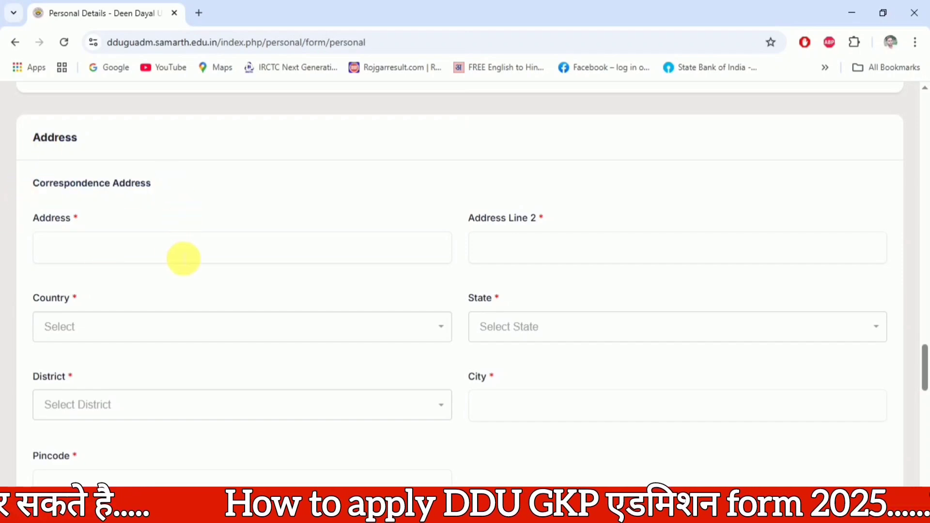
scroll(183, 258, "up", 3)
scroll(183, 257, "down", 9)
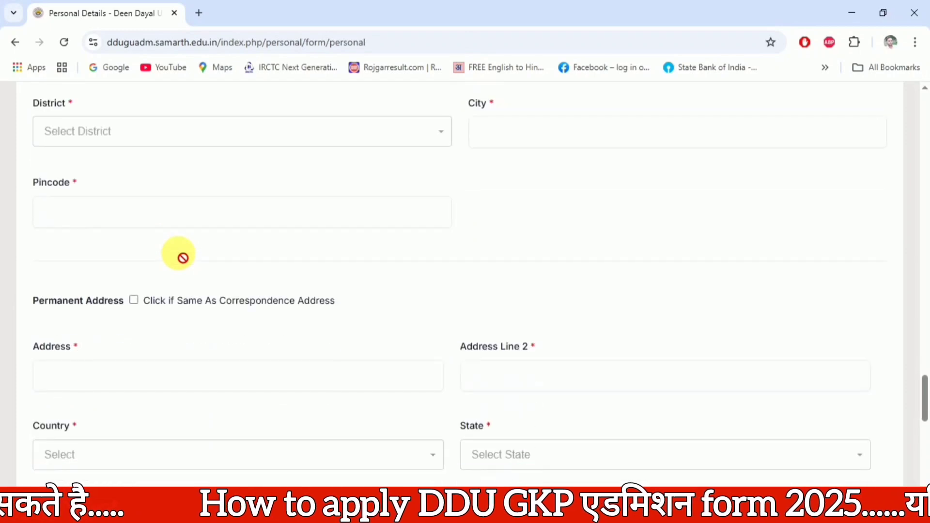
scroll(130, 208, "up", 5)
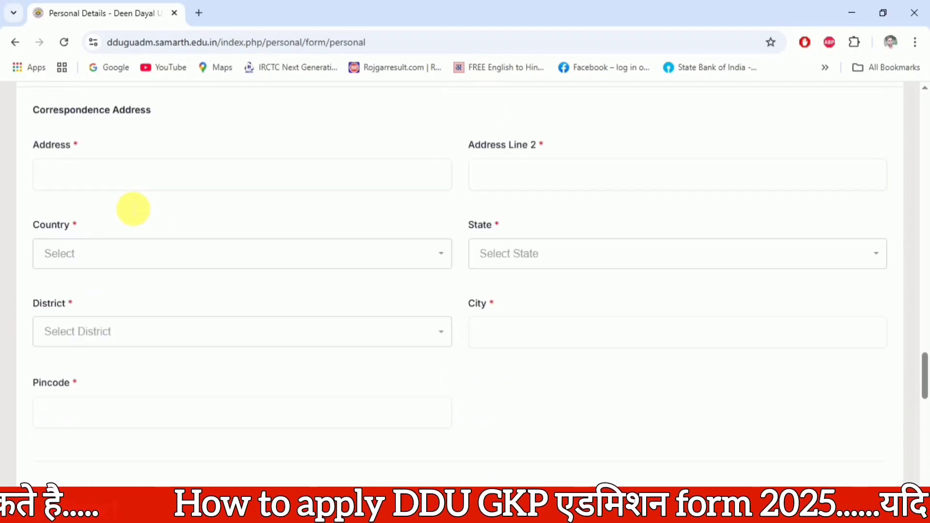
scroll(284, 329, "down", 2)
scroll(284, 329, "down", 4)
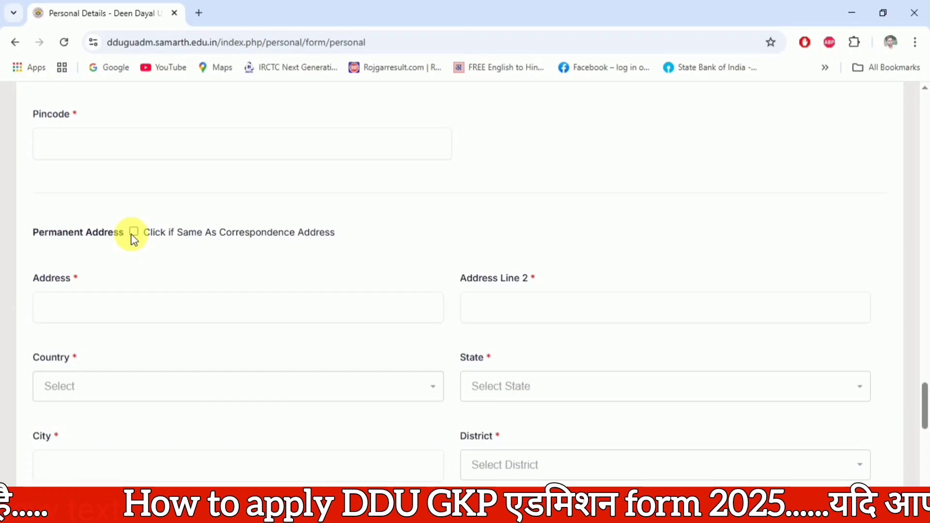
Save the completed personal details form.
scroll(164, 291, "down", 5)
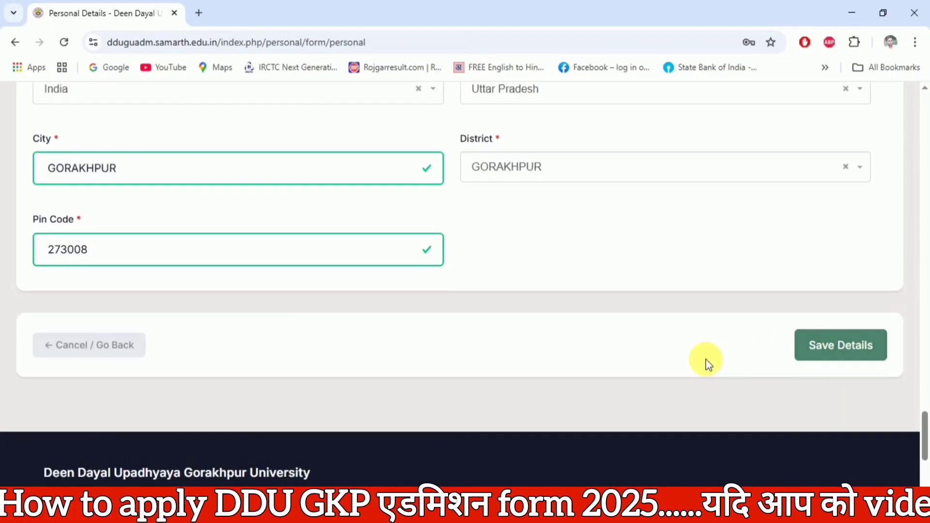
scroll(705, 359, "down", 2)
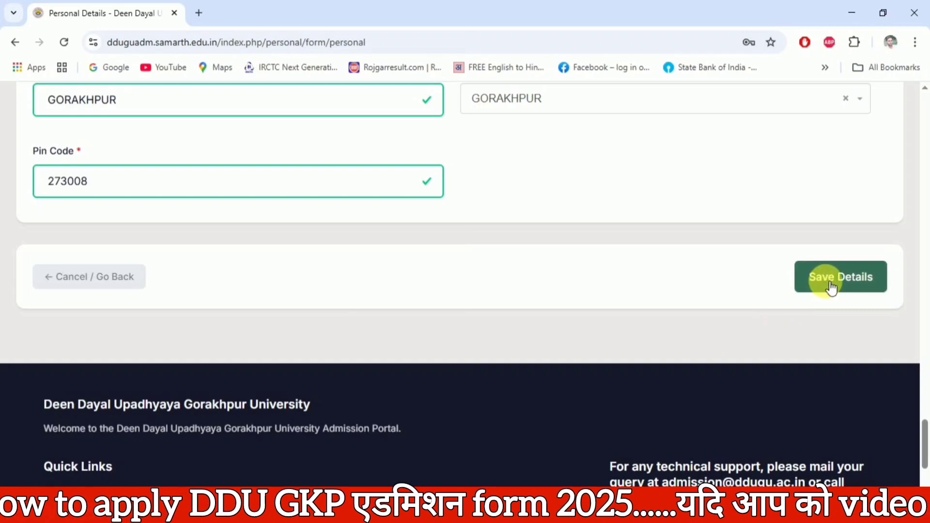
left_click(848, 279)
left_click(525, 128)
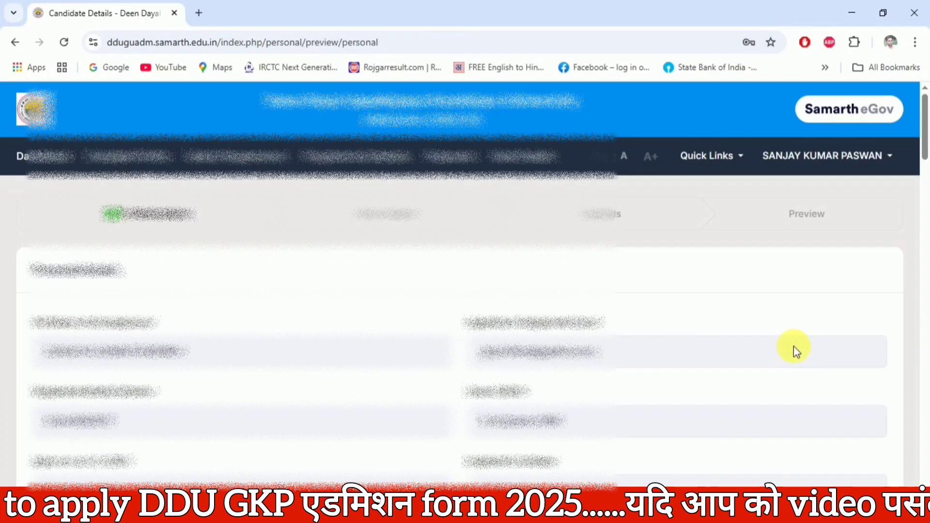
Review the preview of the saved candidate details and proceed to the Other Details section.
scroll(793, 348, "down", 5)
scroll(792, 347, "down", 10)
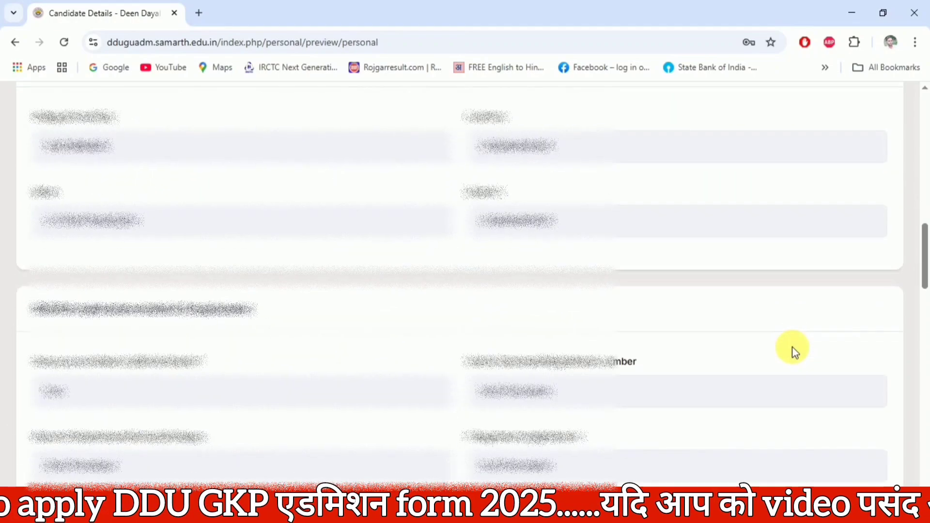
scroll(792, 347, "down", 10)
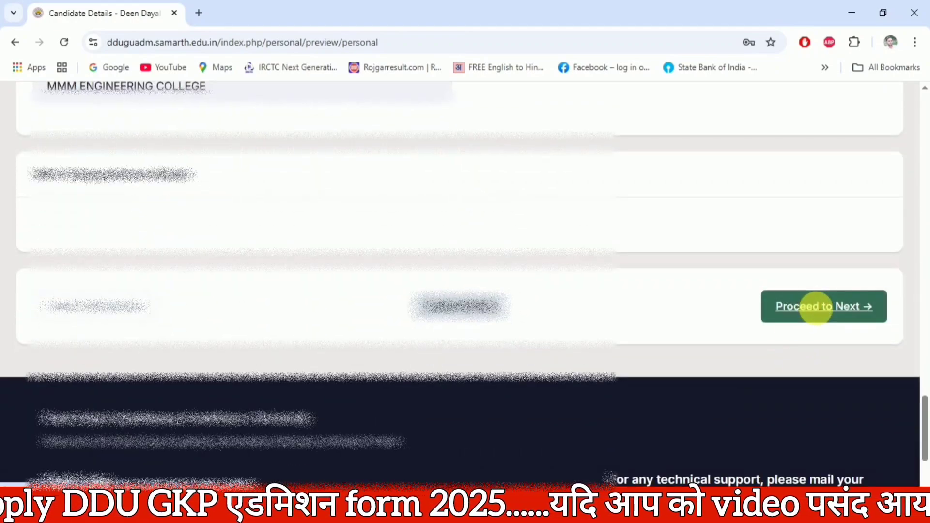
left_click(823, 307)
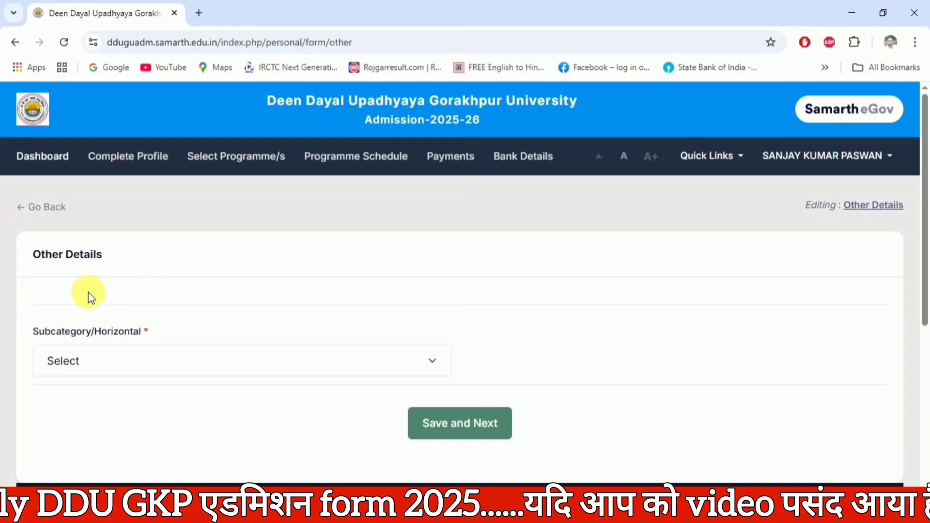
Save the Other Details with Subcategory/Horizontal set to No and proceed to the Uploads section.
left_click(85, 362)
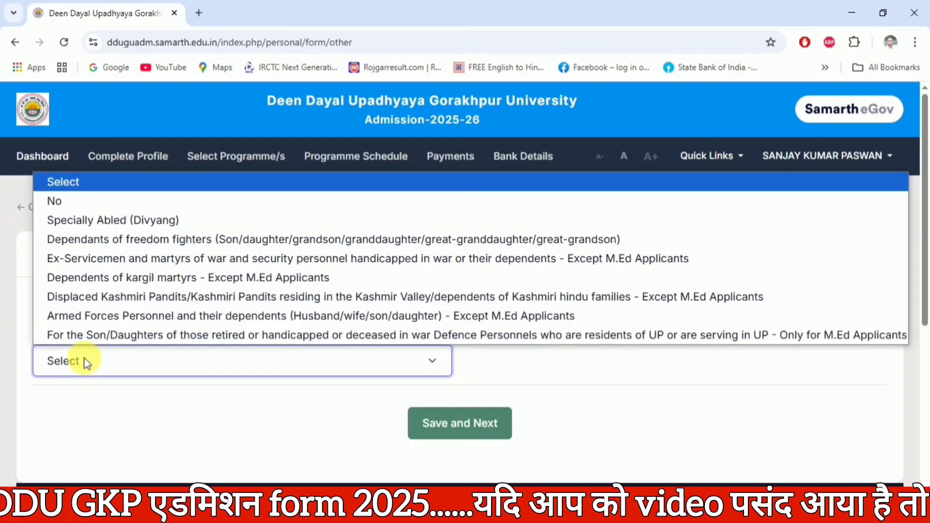
left_click(83, 204)
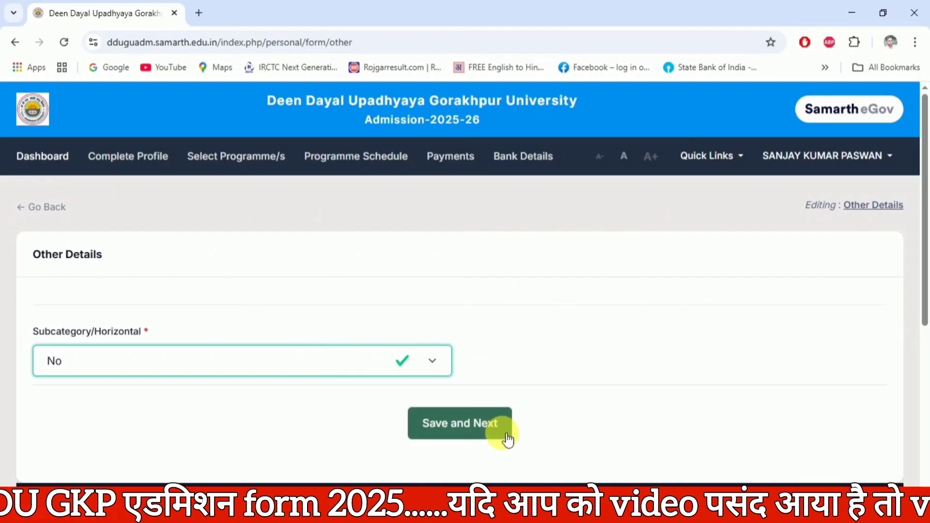
left_click(456, 423)
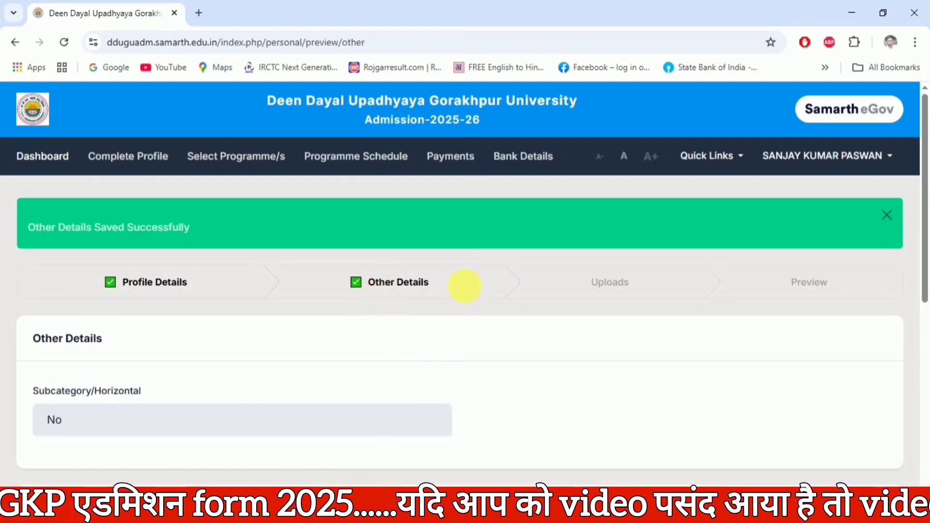
scroll(463, 291, "down", 4)
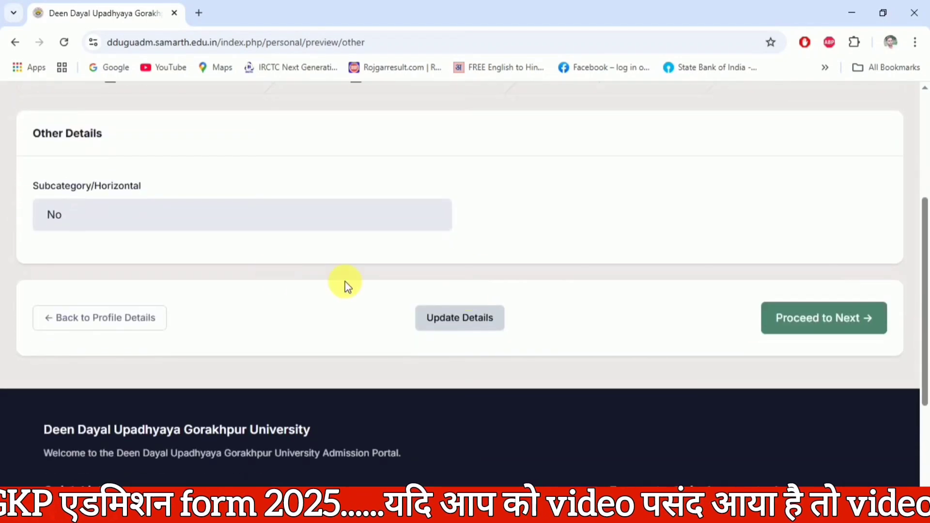
left_click(779, 330)
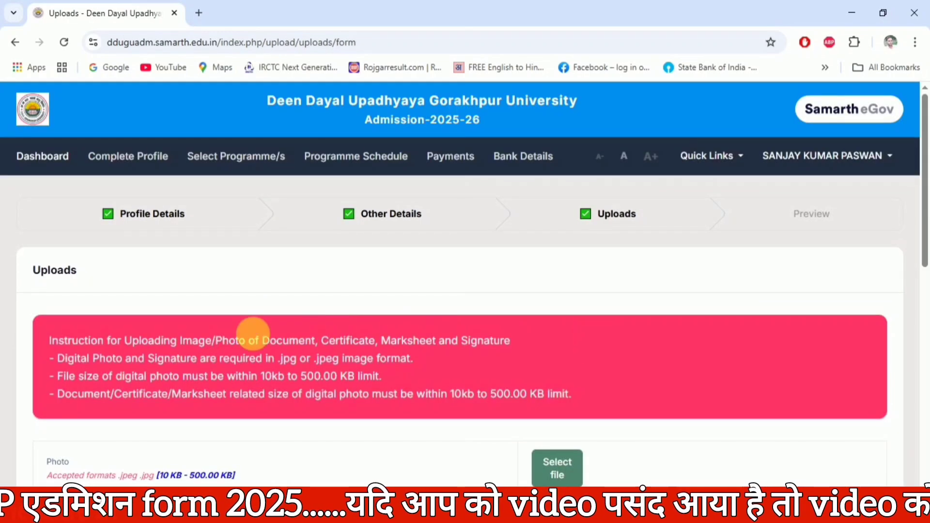
Check the upload requirements for the photo, signature and income certificate, and proceed to the final profile preview.
scroll(196, 333, "down", 4)
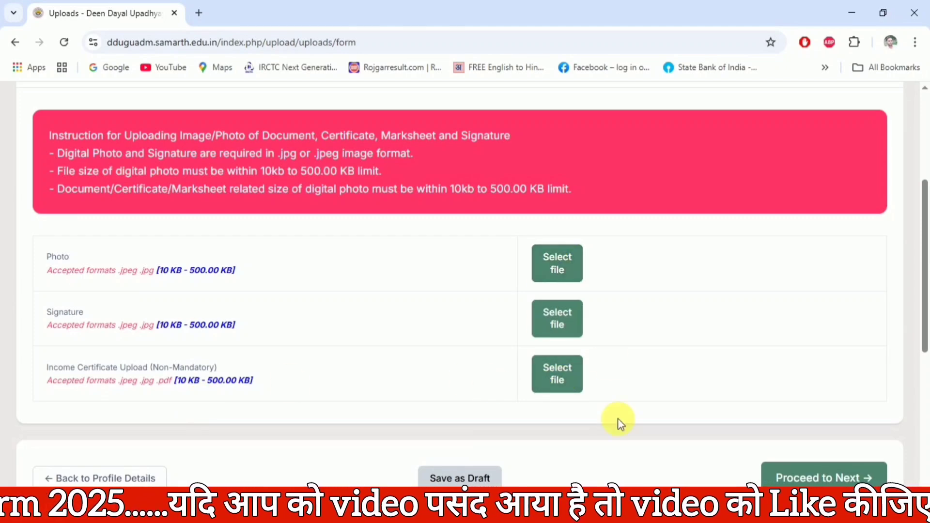
scroll(390, 393, "down", 3)
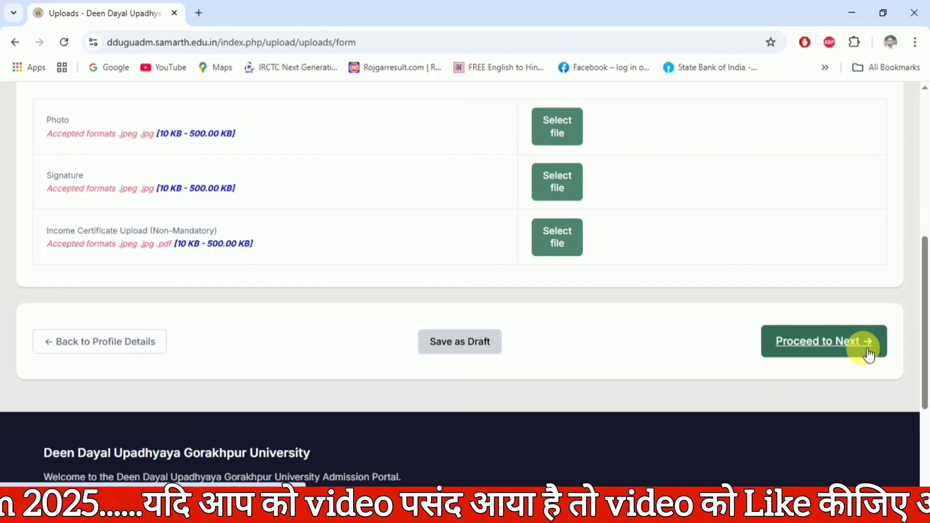
scroll(646, 347, "up", 3)
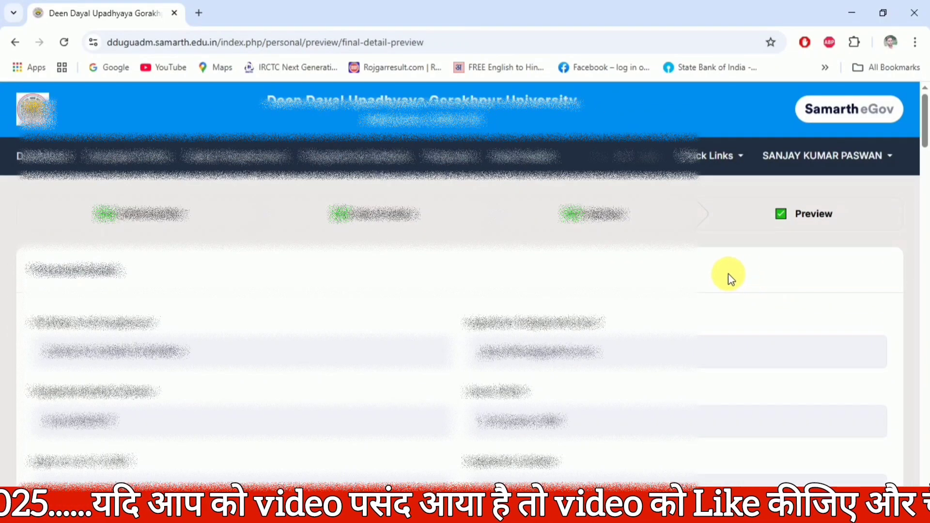
Review the full profile preview, from personal and bank details through other details and uploads to the Declaration.
scroll(726, 274, "down", 10)
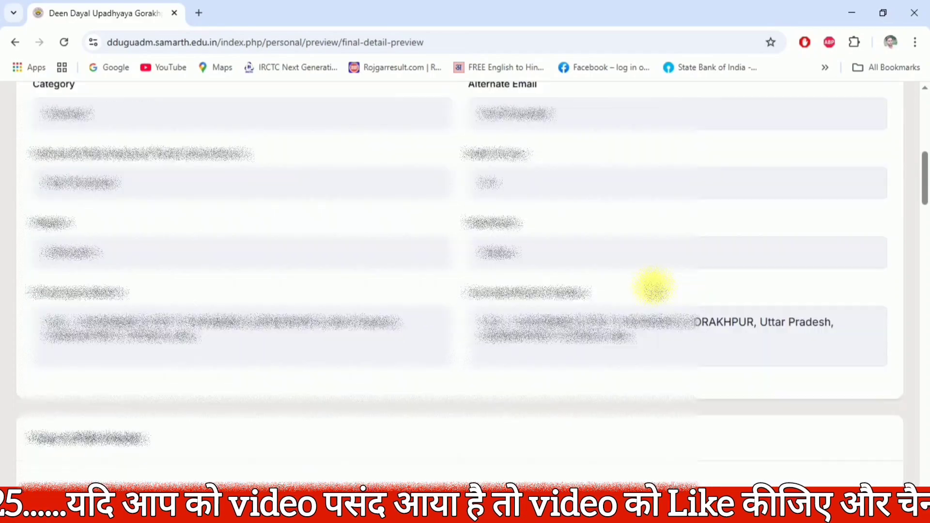
scroll(654, 286, "down", 10)
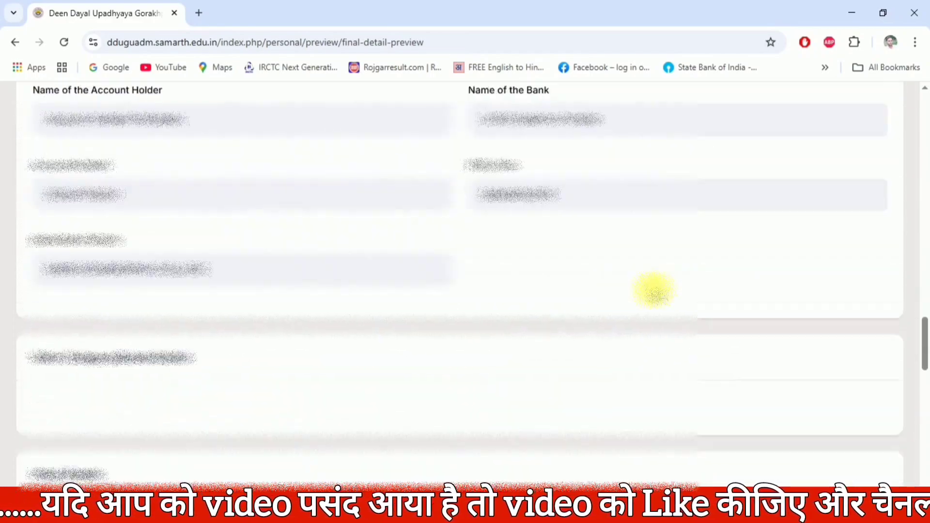
scroll(654, 291, "down", 10)
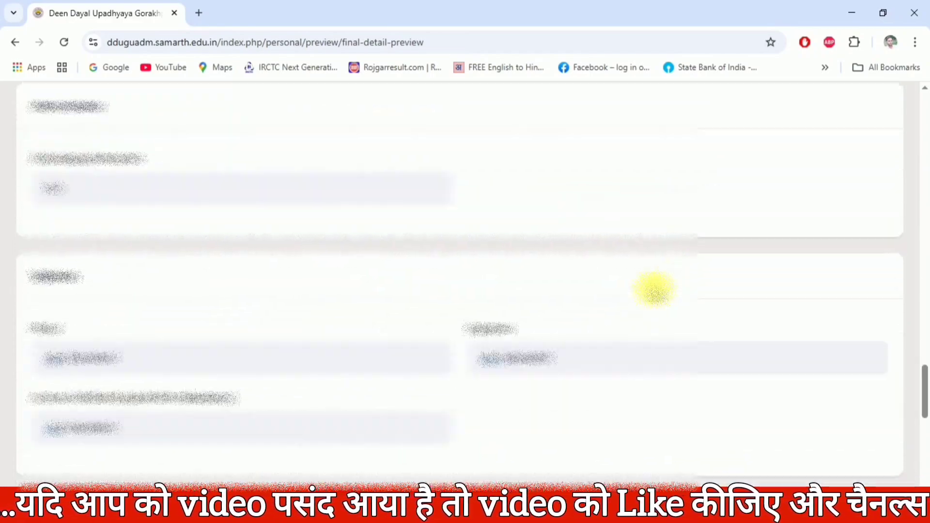
scroll(654, 290, "down", 2)
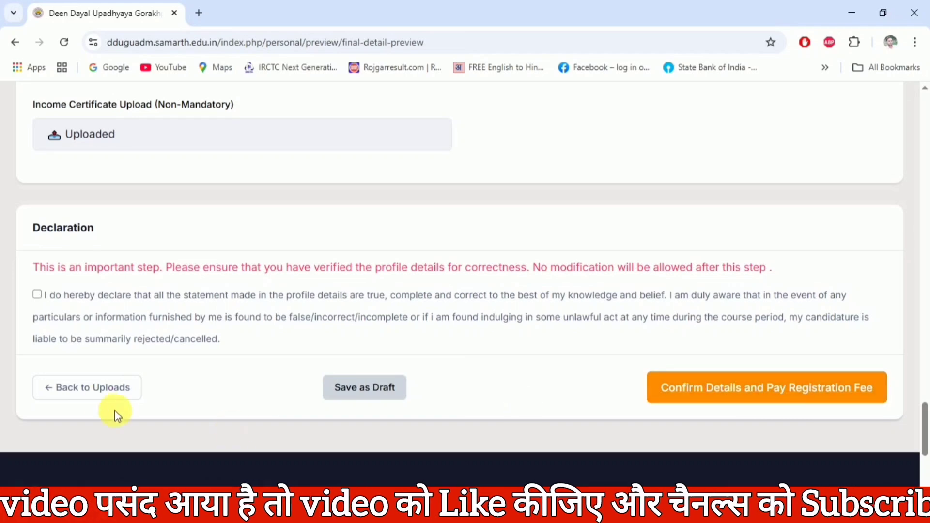
Accept the declaration that the profile details are true and confirm the details for registration fee payment.
left_click(678, 390)
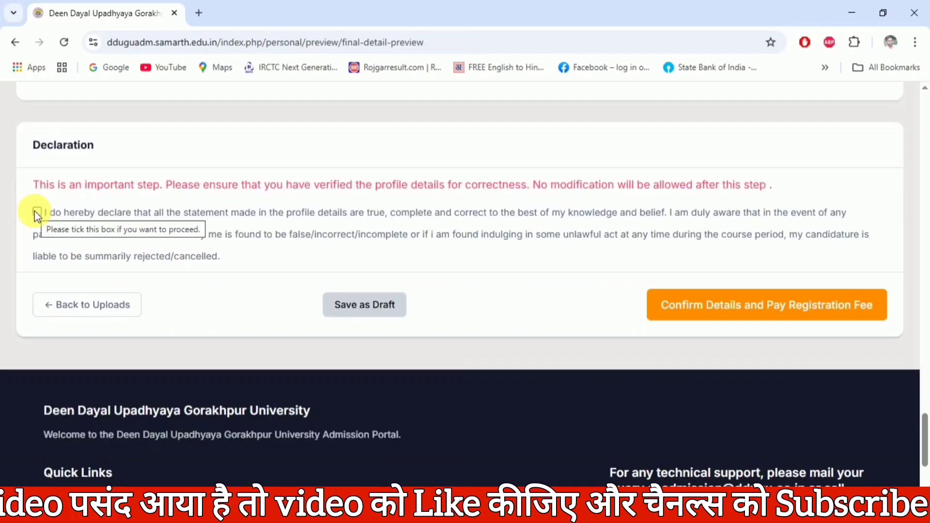
left_click(35, 212)
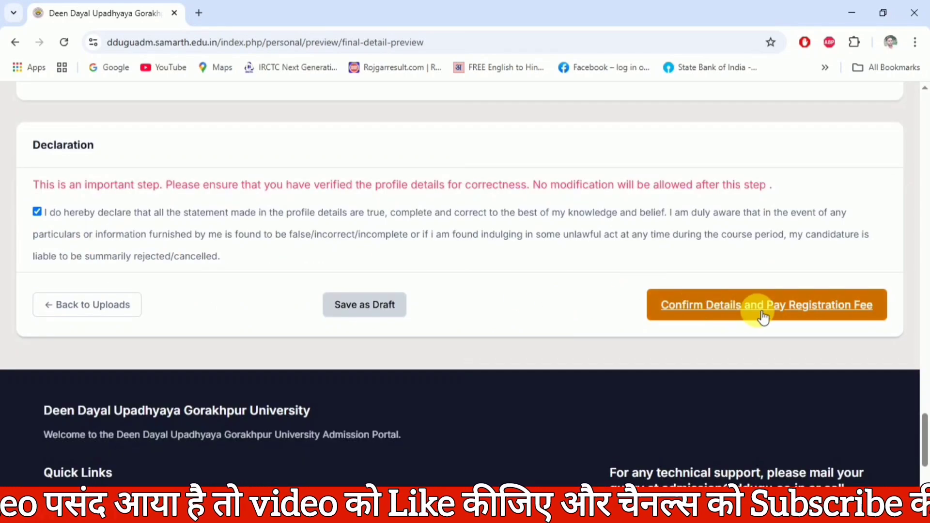
left_click(784, 314)
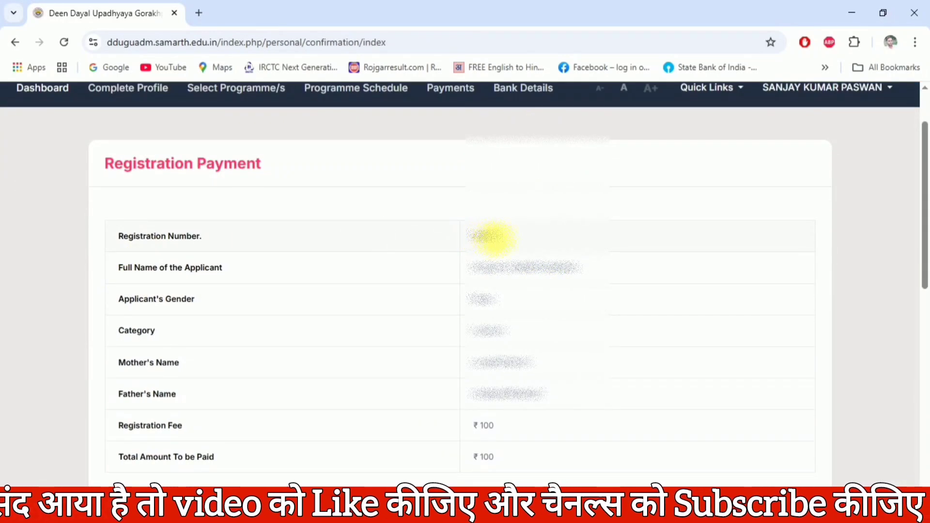
Check the Registration Payment summary and proceed to the online payment of the ₹100 registration fee.
scroll(536, 245, "down", 7)
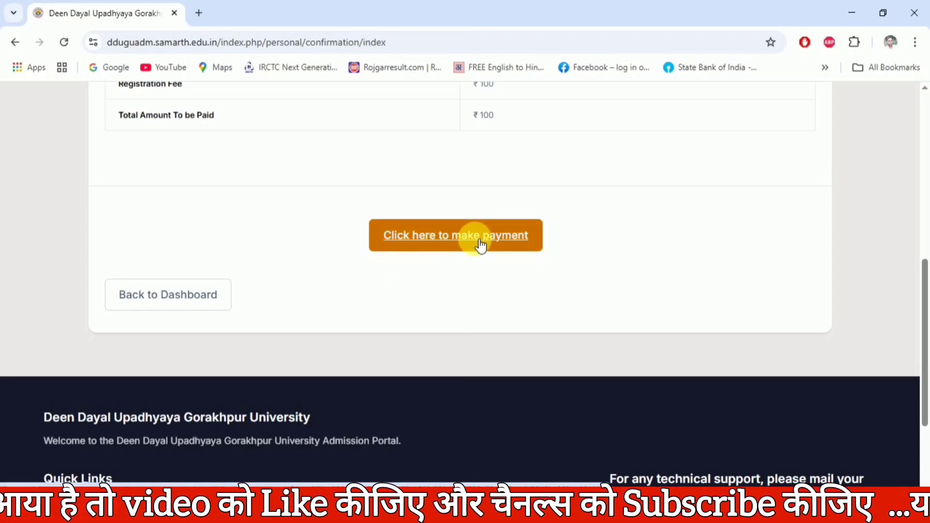
scroll(506, 196, "up", 1)
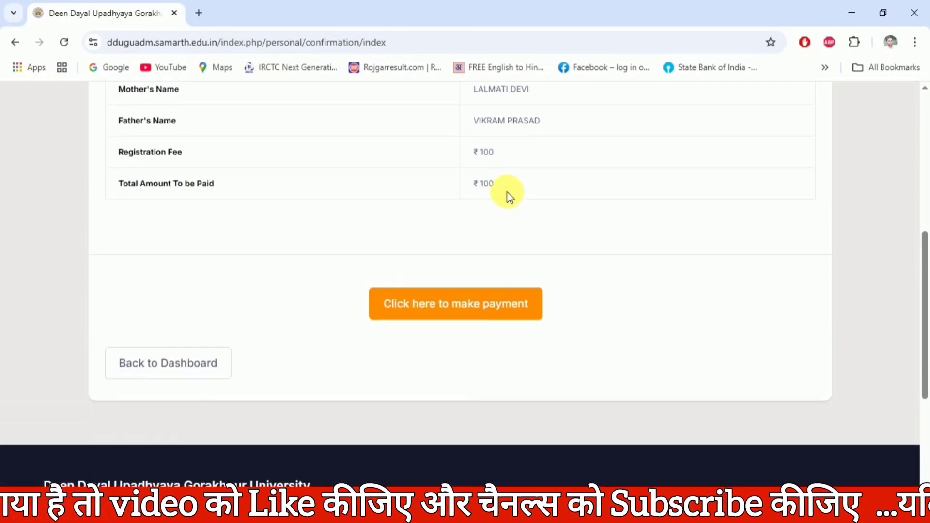
left_click(454, 303)
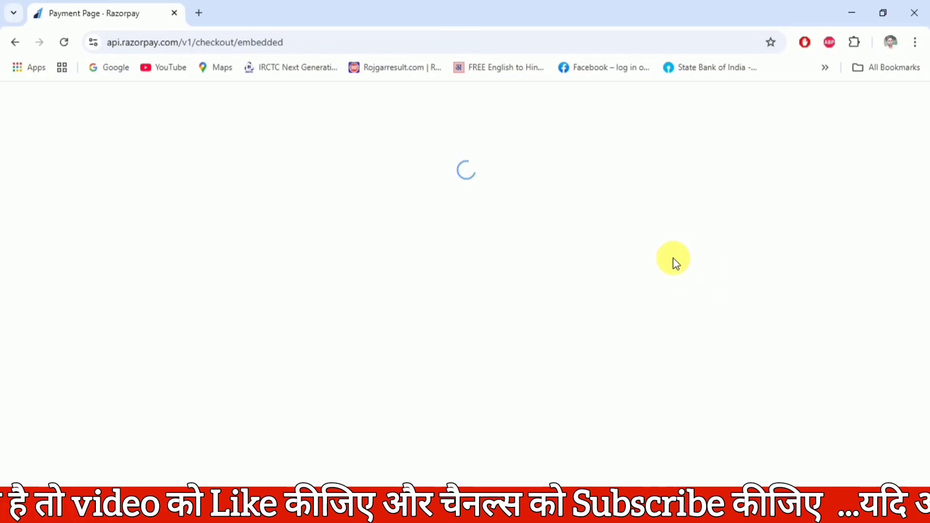